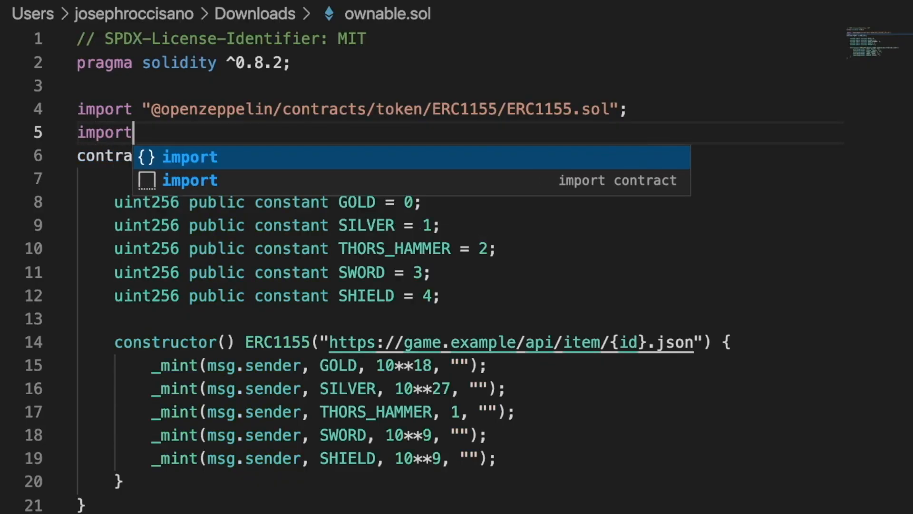
type(" \"@openzeppelin")
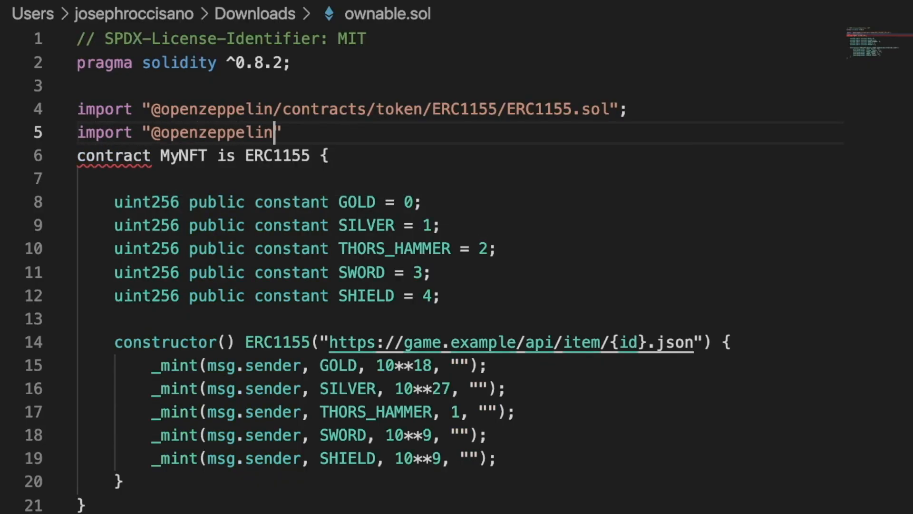
type("/contracts/access")
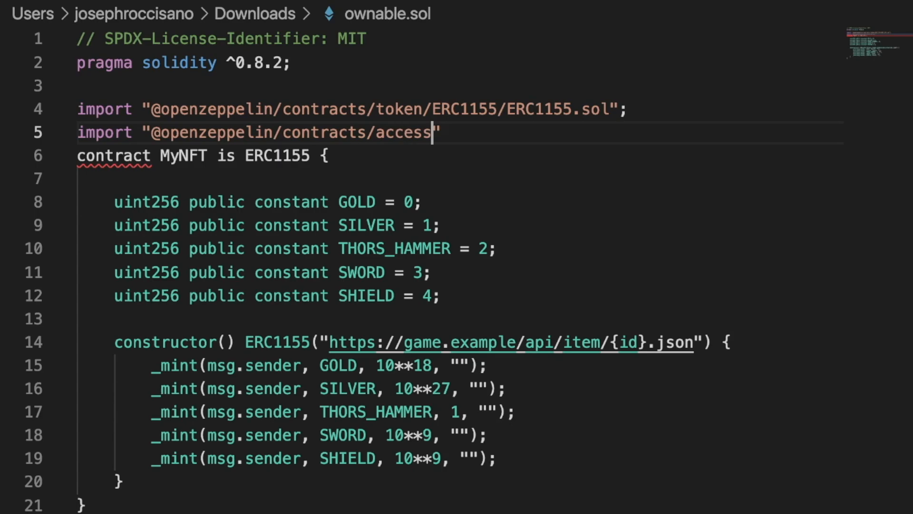
type("/Ownable.sol\";")
key("Return")
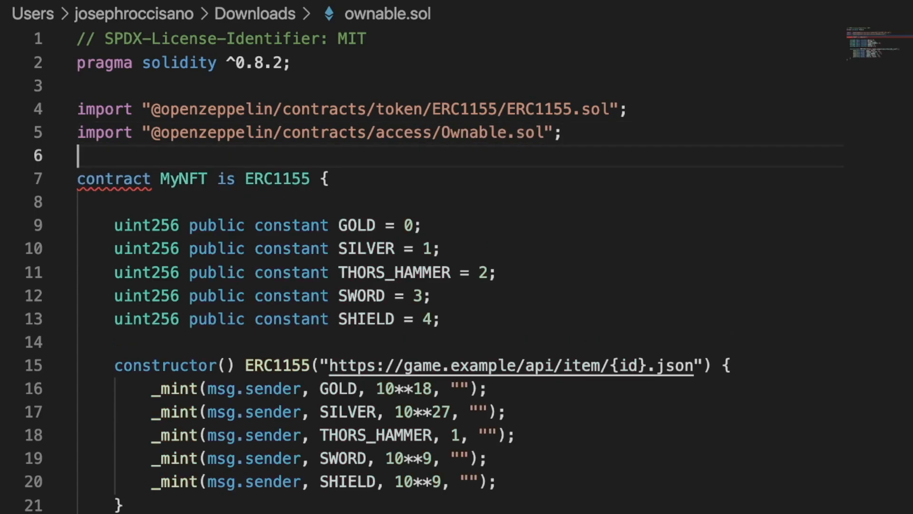
Step: Make the contract inherit Ownable after ERC1155, then head to the OpenSea collection's edit settings
left_click(310, 156)
type(", Ownab")
key("Tab")
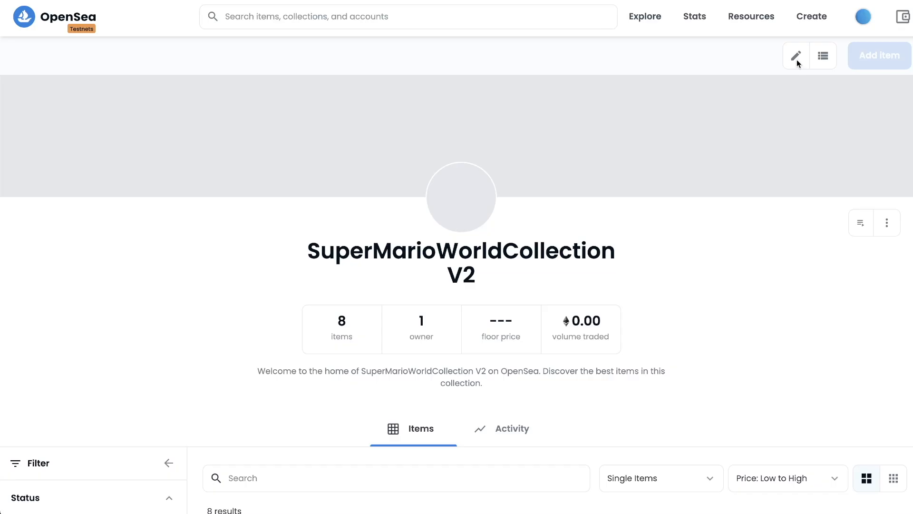
left_click(797, 58)
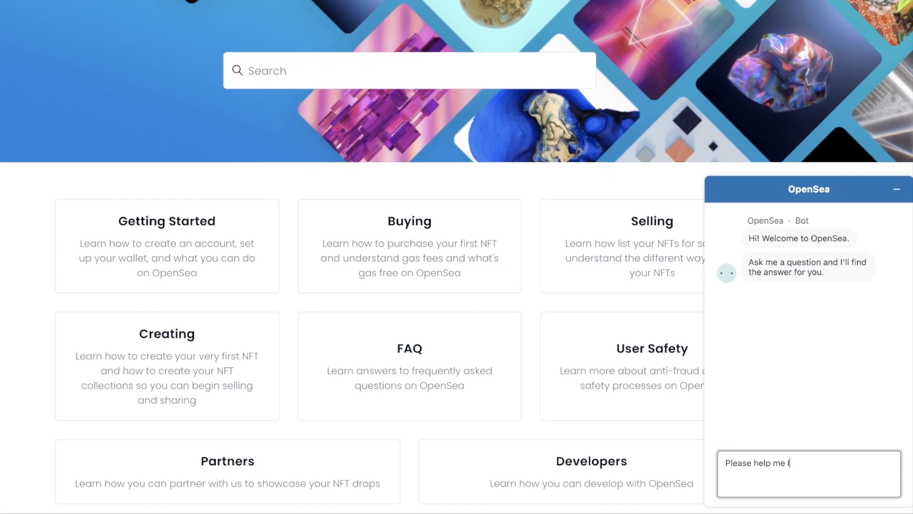
type("'m locke")
type("d out of my NFT")
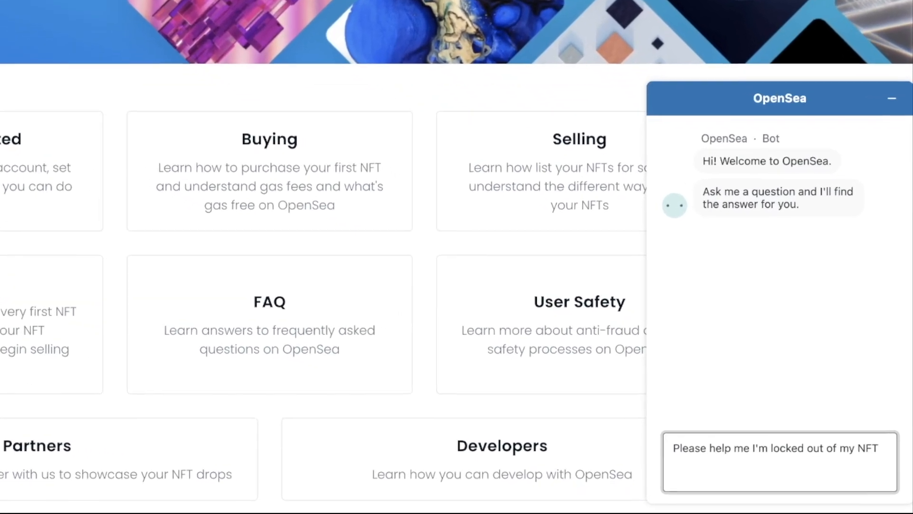
type(" collection :(")
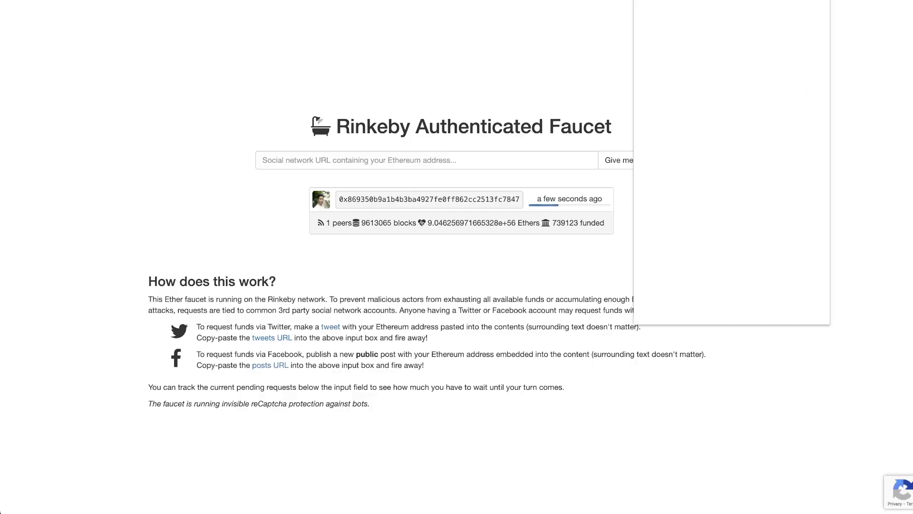
Step: Switch MetaMask from Ethereum Mainnet to the Rinkeby Test Network and return to the faucet page
left_click(768, 19)
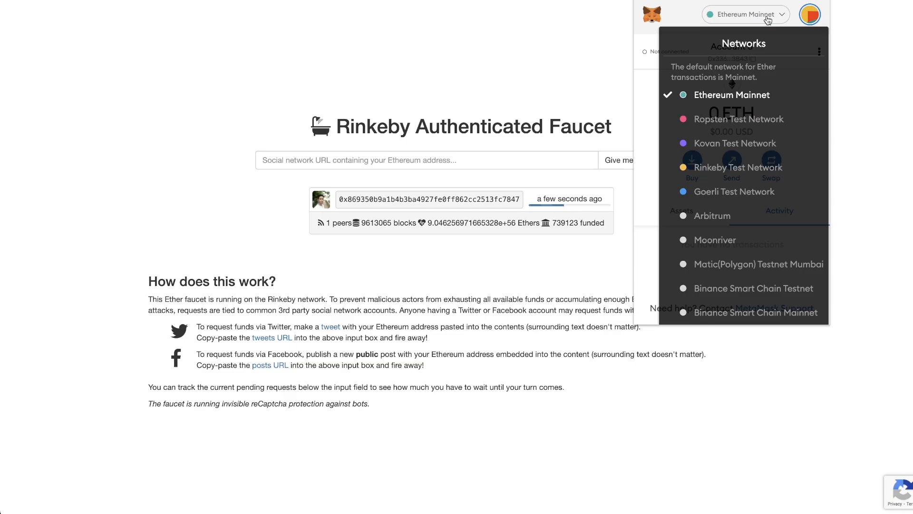
left_click(736, 171)
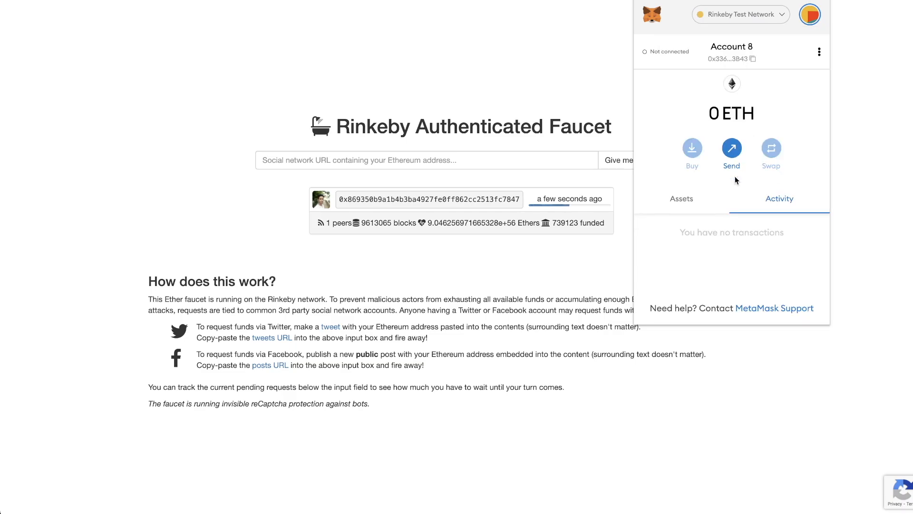
left_click(552, 100)
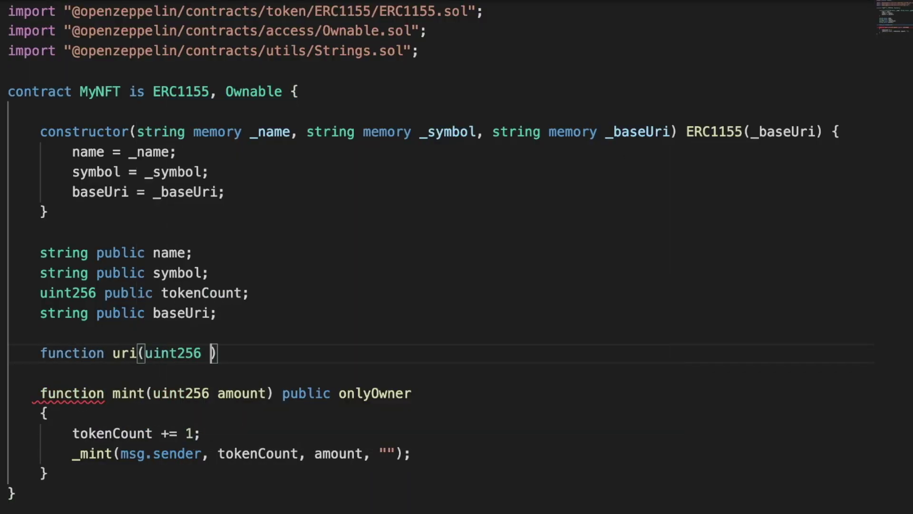
type("_tokenId)")
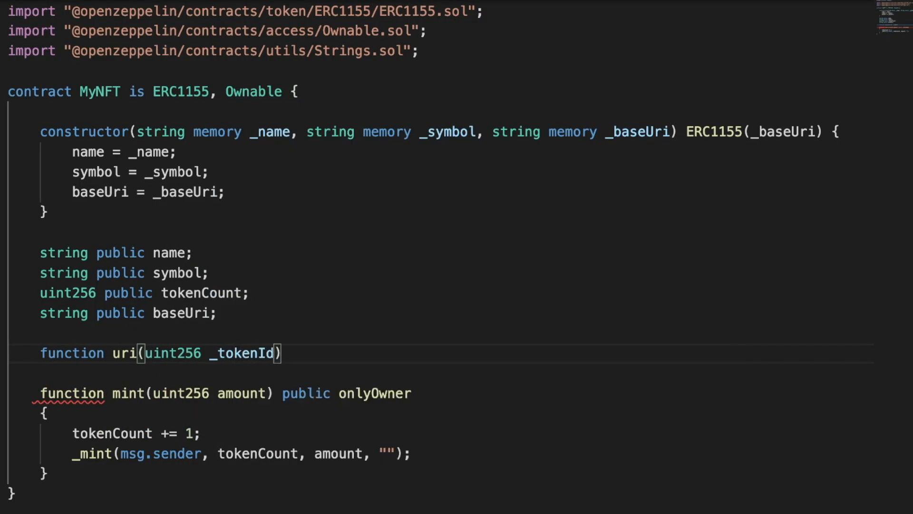
type(" ovv")
Step: Write the uri body returning string(abi.encode(baseUri, Strings.toString(_tokenId), ".json")) across separate lines
key("BackSpace")
type("erride public view ")
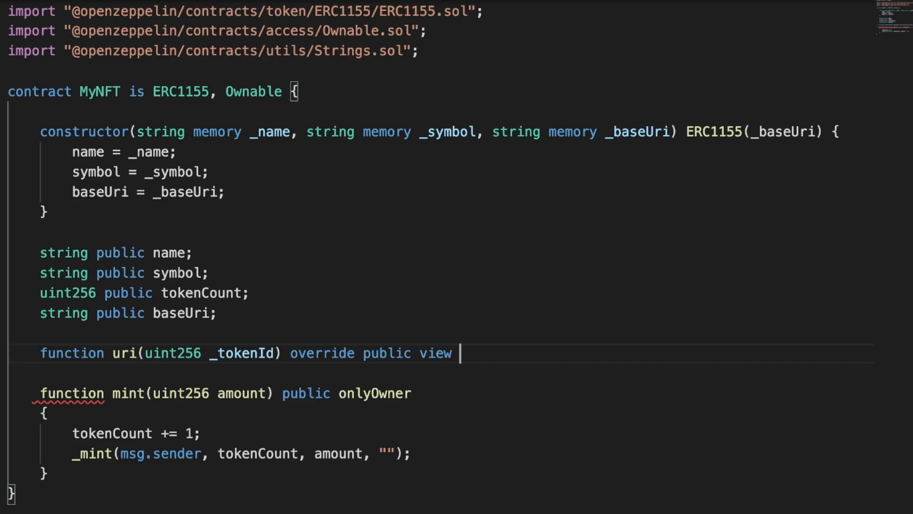
type("returns()string memory) {")
key("Return")
type("return string(")
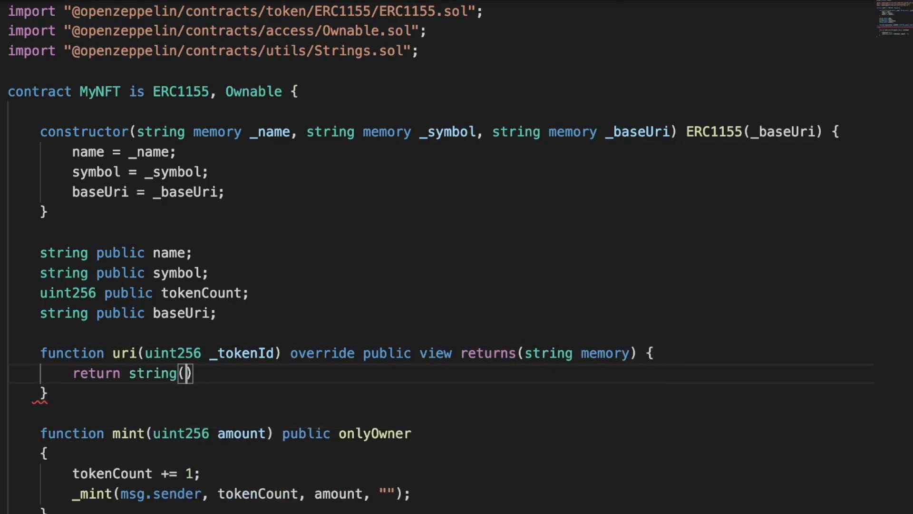
key("Return")
type("abi.encode(")
key("Return")
type("baseUri,")
key("Return")
type("String")
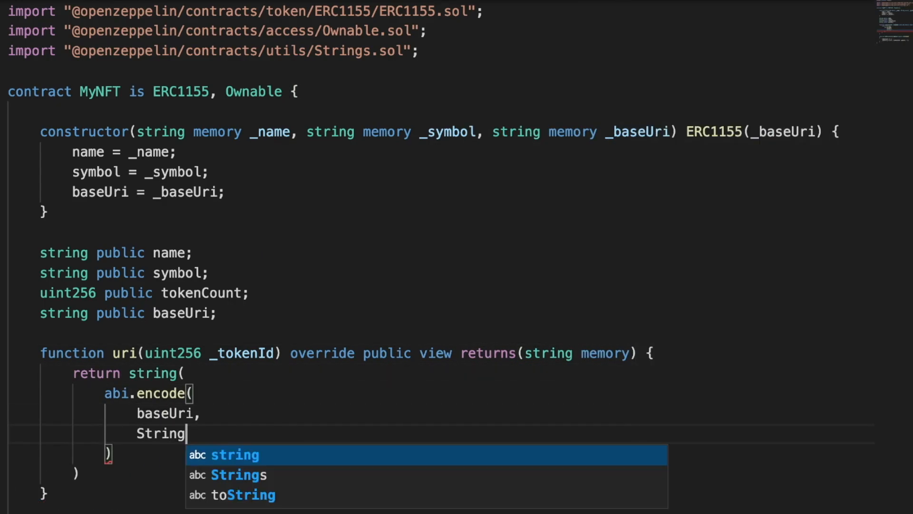
type("s.toString(_tokenId),")
key("Return")
type("\".json\"")
key("Down")
key("Down")
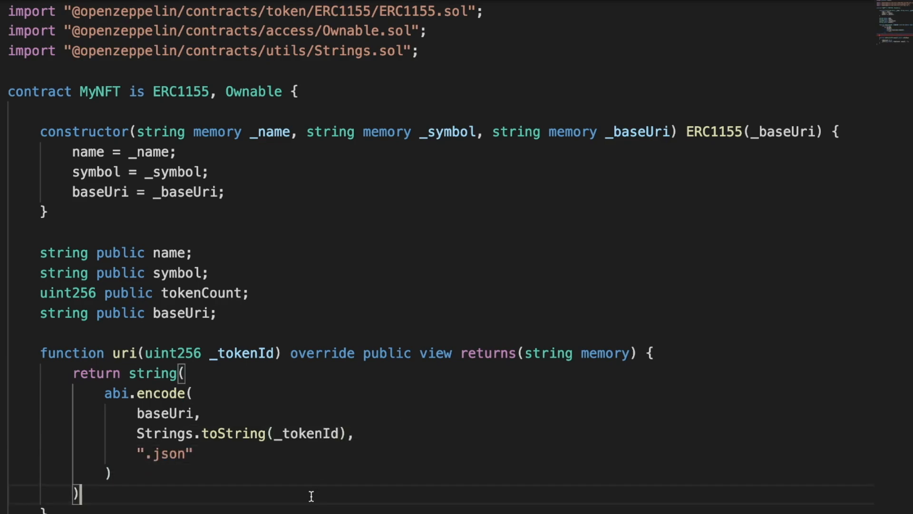
type(";")
left_click(358, 335)
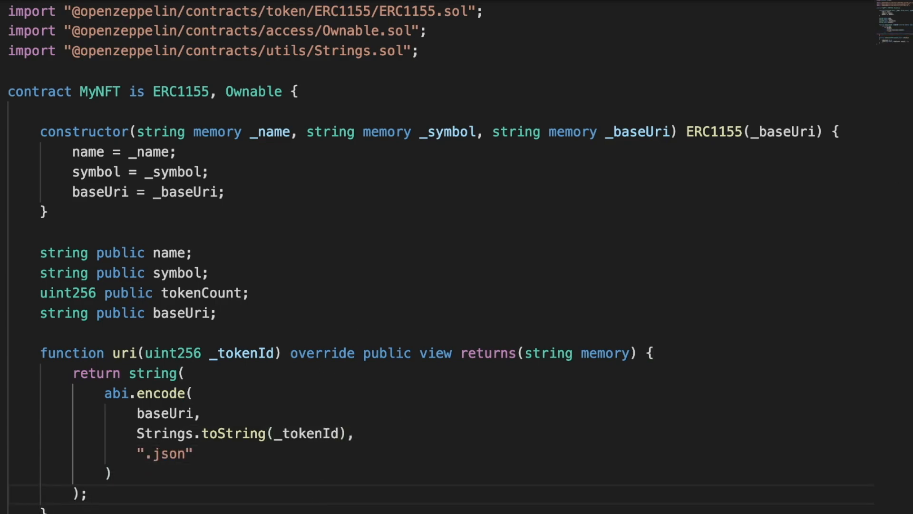